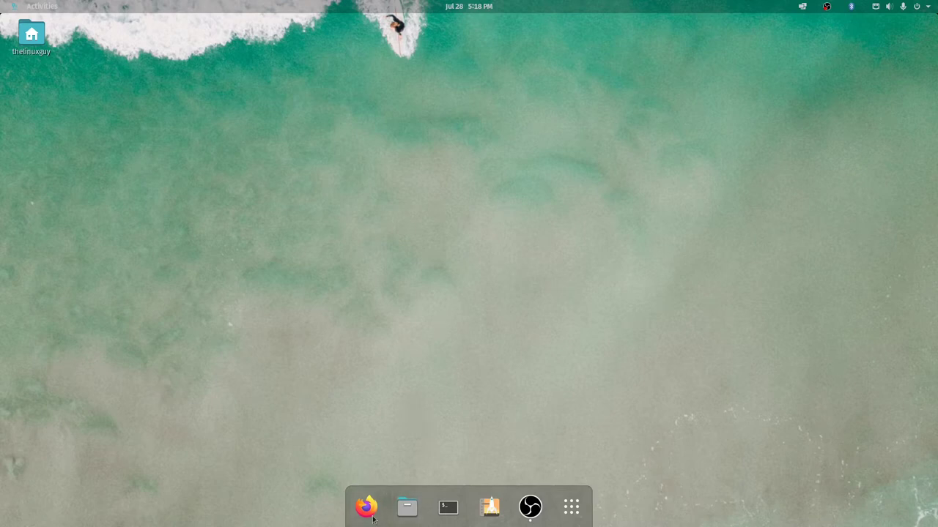
Check the Downloads folder in Files for ubuntu-20.04-live-server-amd64.iso, then close Files
{"action": "left_click", "coordinate": [408, 507]}
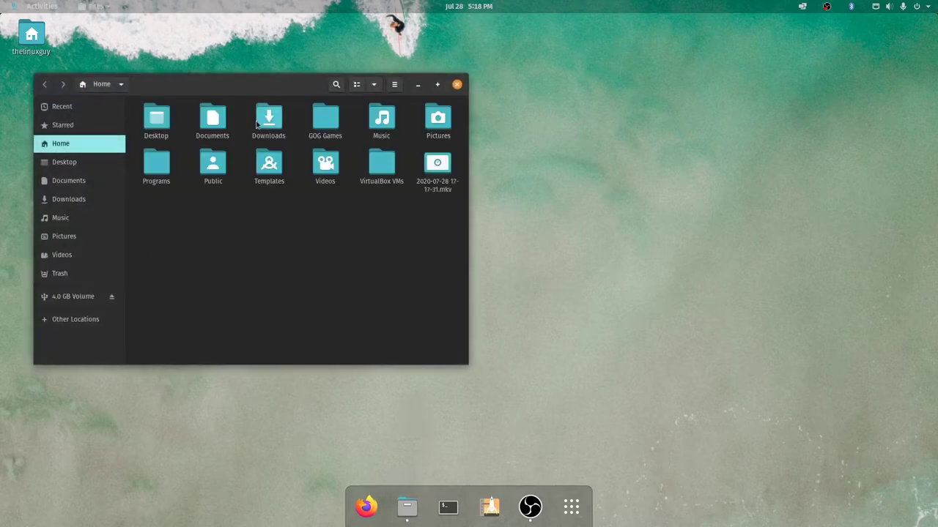
{"action": "double_click", "coordinate": [268, 118]}
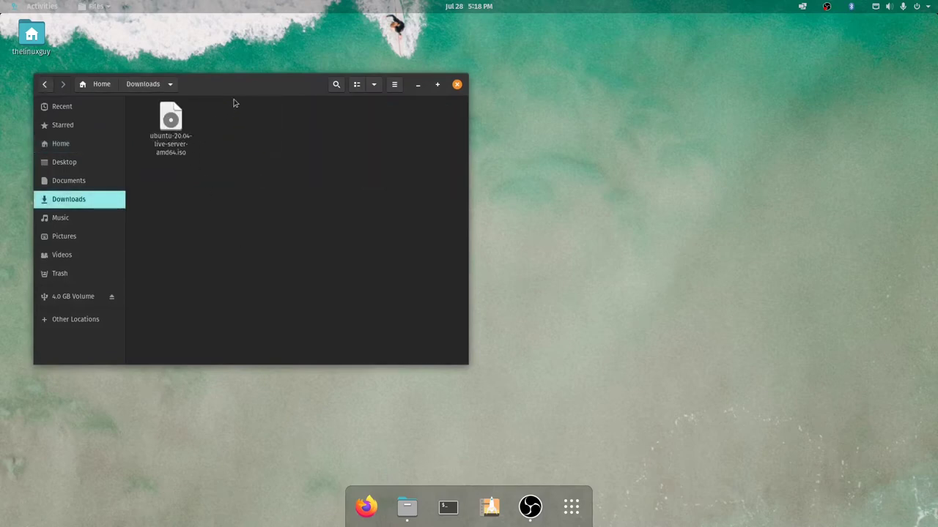
{"action": "left_click_drag", "start_coordinate": [233, 90], "coordinate": [301, 68]}
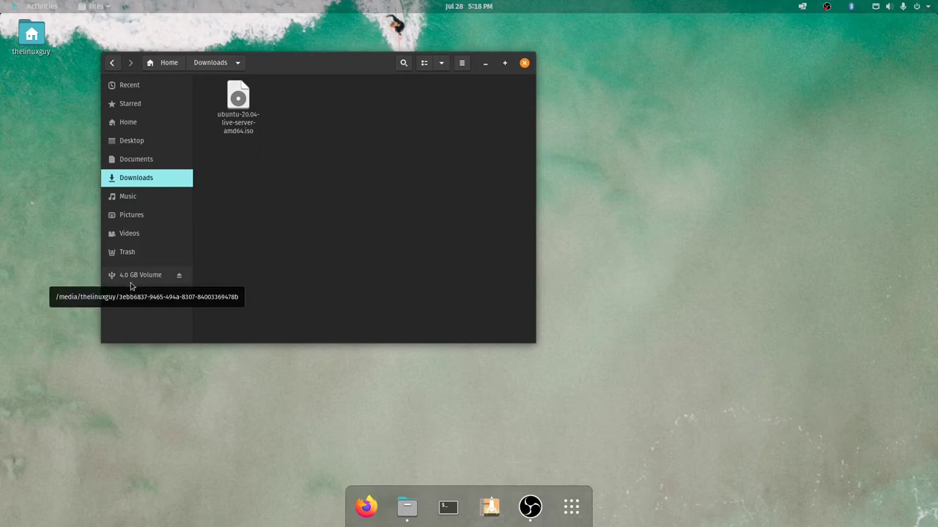
{"action": "left_click", "coordinate": [524, 64]}
Launch USB Flasher (Popsicle) from an Activities search for 'pop', authenticating with the account password
{"action": "key", "text": "super"}
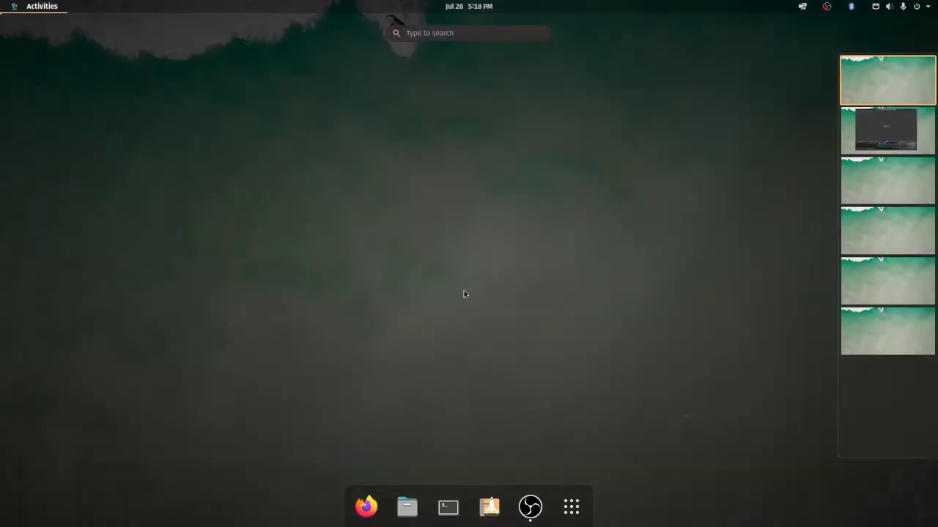
{"action": "type", "text": "pop"}
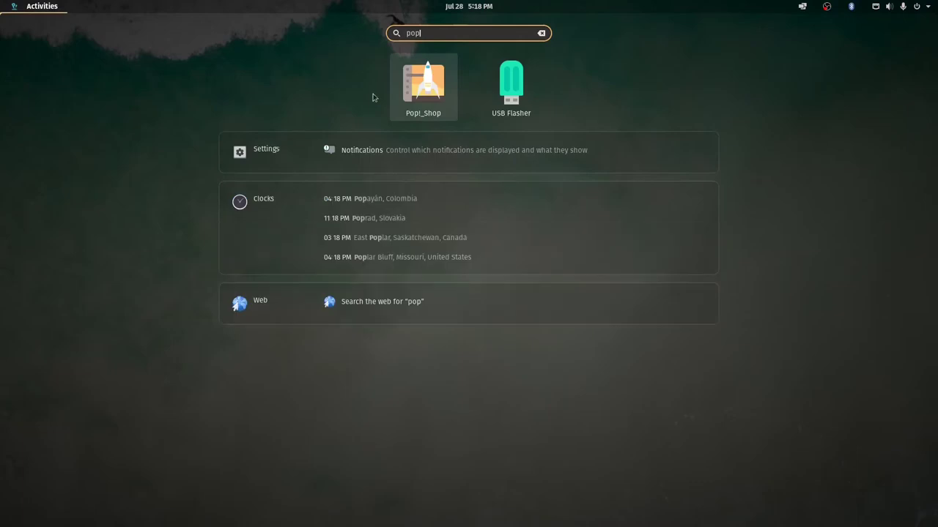
{"action": "left_click", "coordinate": [510, 87]}
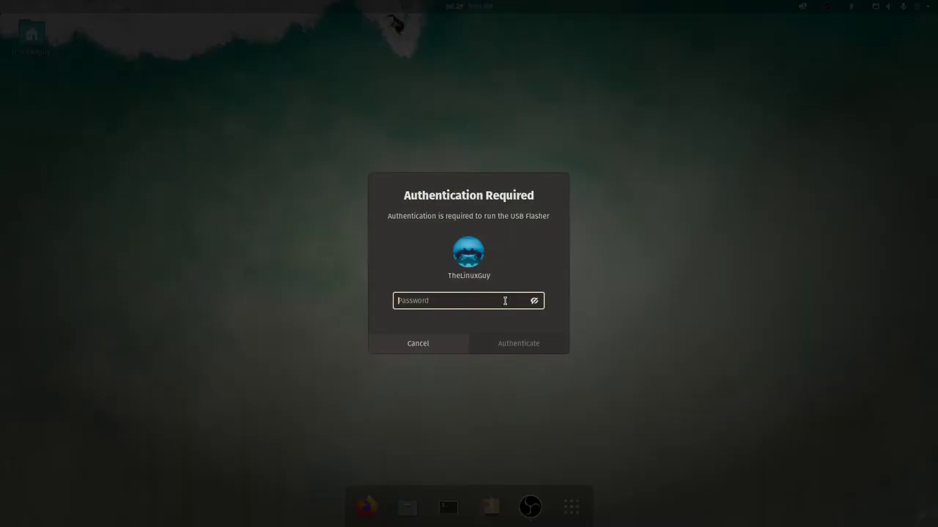
{"action": "type", "text": "••••••••••••••••"}
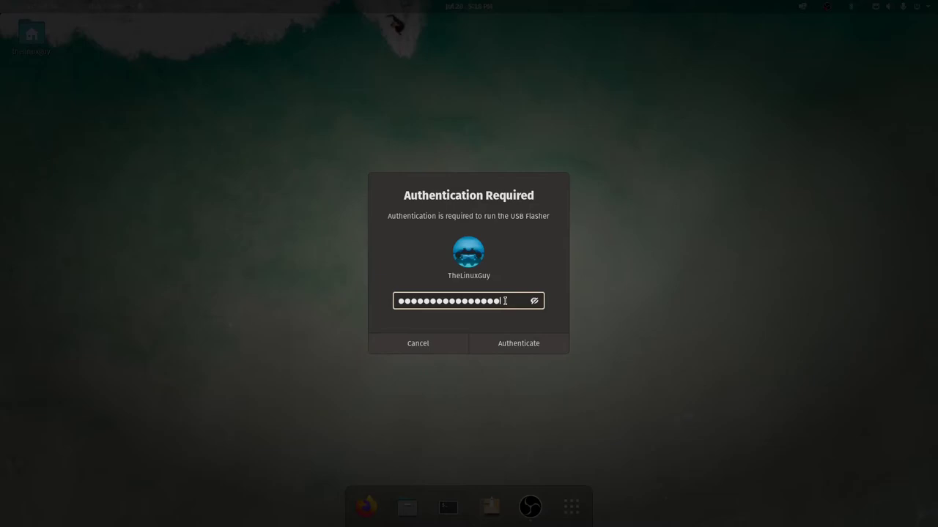
{"action": "key", "text": "Return"}
{"action": "left_click_drag", "start_coordinate": [212, 35], "coordinate": [384, 113]}
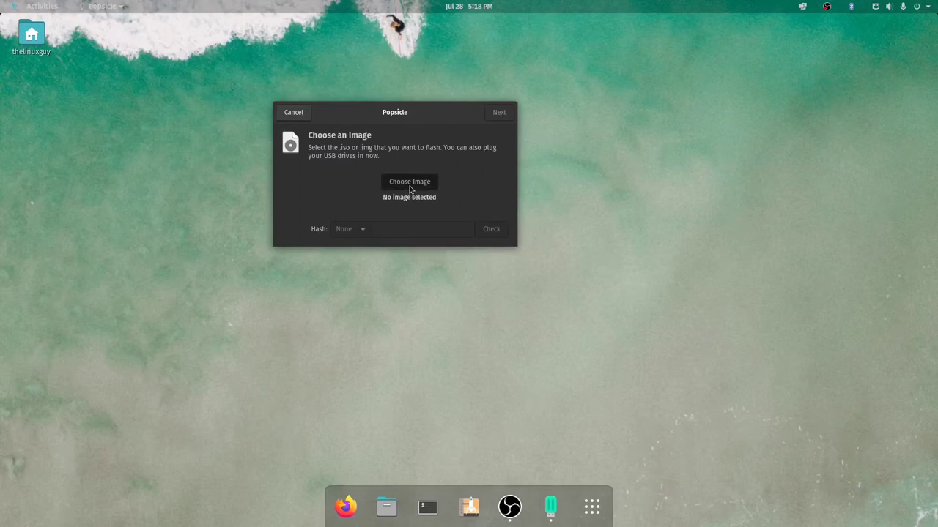
Load ubuntu-20.04-live-server-amd64.iso from Downloads as the image, leaving the hash check as None
{"action": "left_click", "coordinate": [410, 182]}
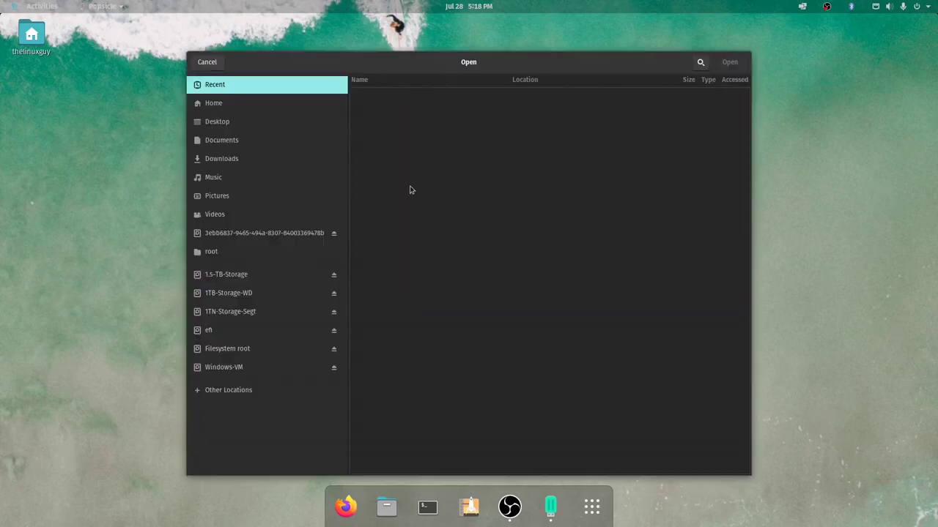
{"action": "left_click", "coordinate": [268, 163]}
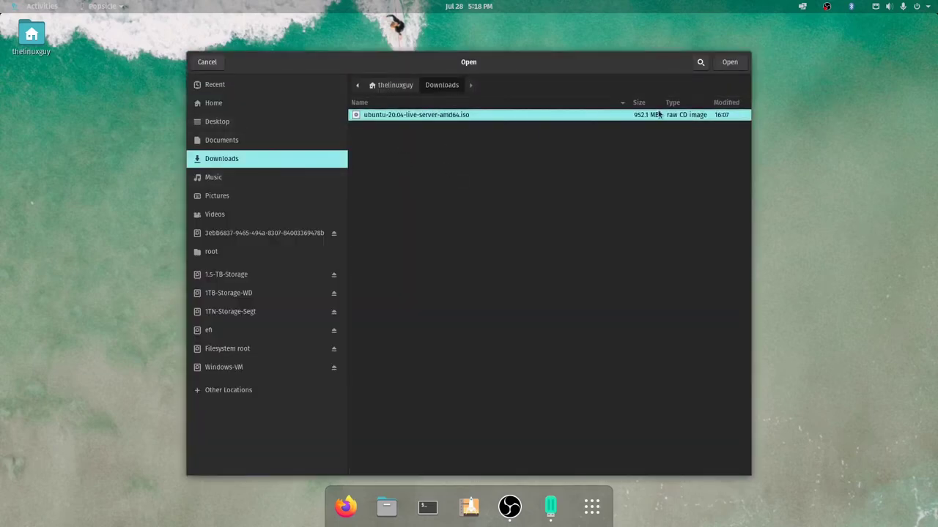
{"action": "left_click", "coordinate": [728, 63]}
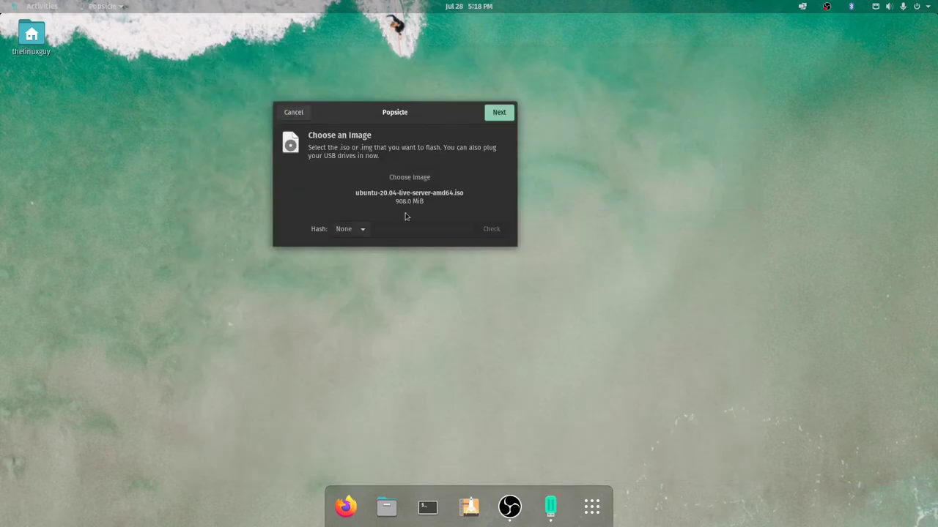
{"action": "left_click", "coordinate": [343, 230]}
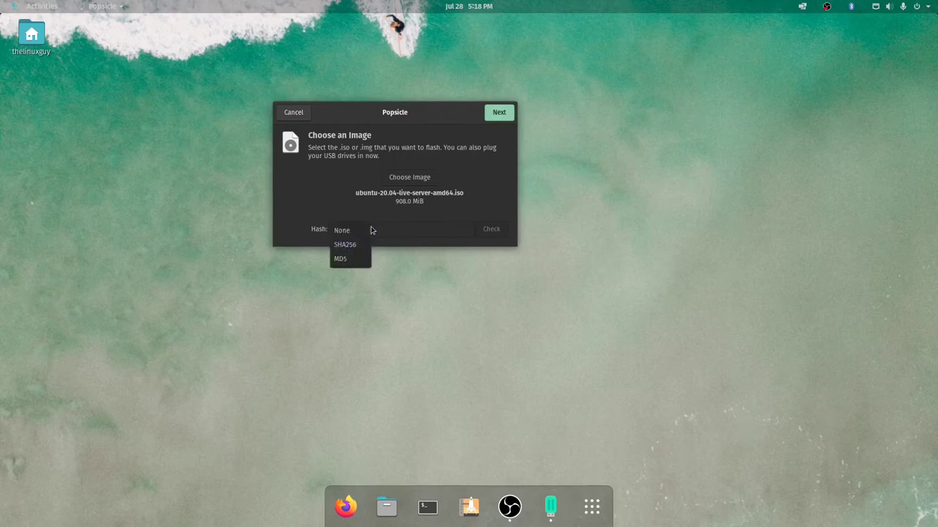
{"action": "left_click", "coordinate": [381, 215]}
On Select Drives, select all drives so the SanDisk Cruzer Blade (/dev/sdf) is ticked
{"action": "left_click", "coordinate": [492, 115]}
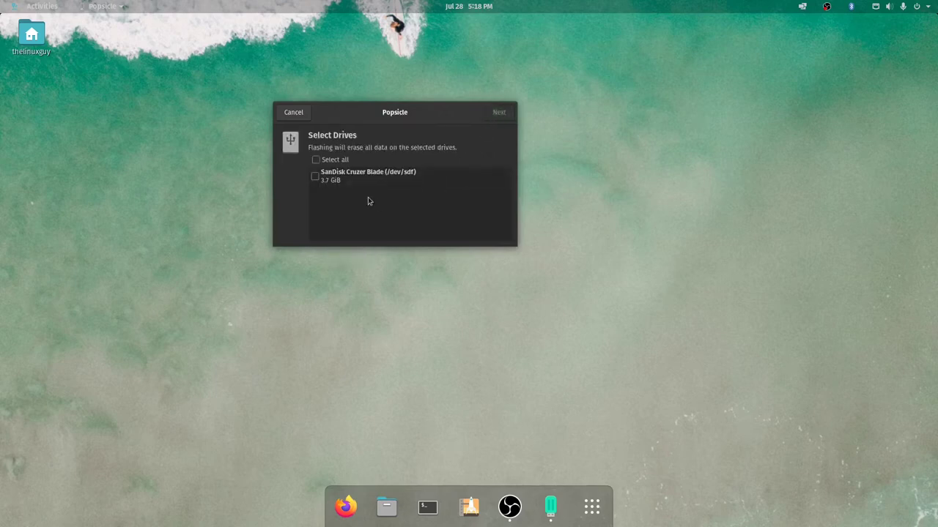
{"action": "left_click", "coordinate": [316, 160]}
{"action": "left_click_drag", "start_coordinate": [364, 122], "coordinate": [375, 104]}
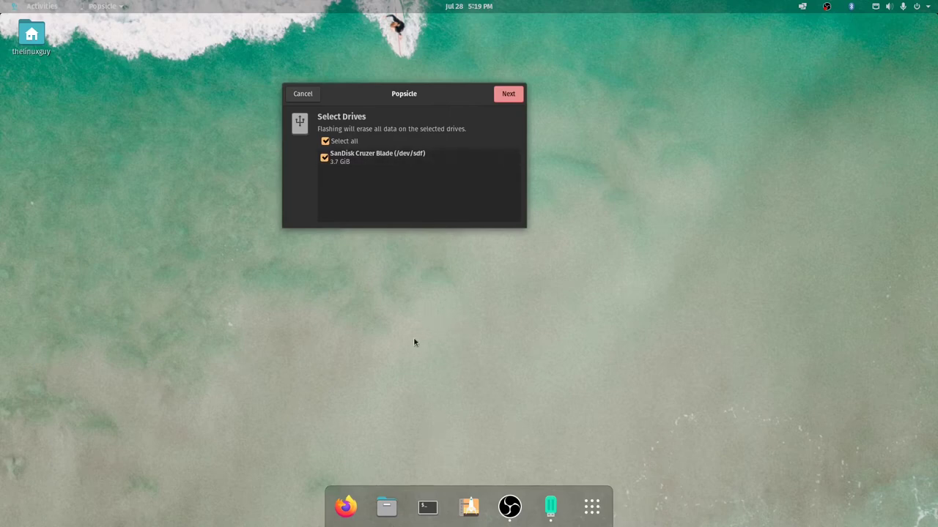
{"action": "left_click", "coordinate": [424, 505]}
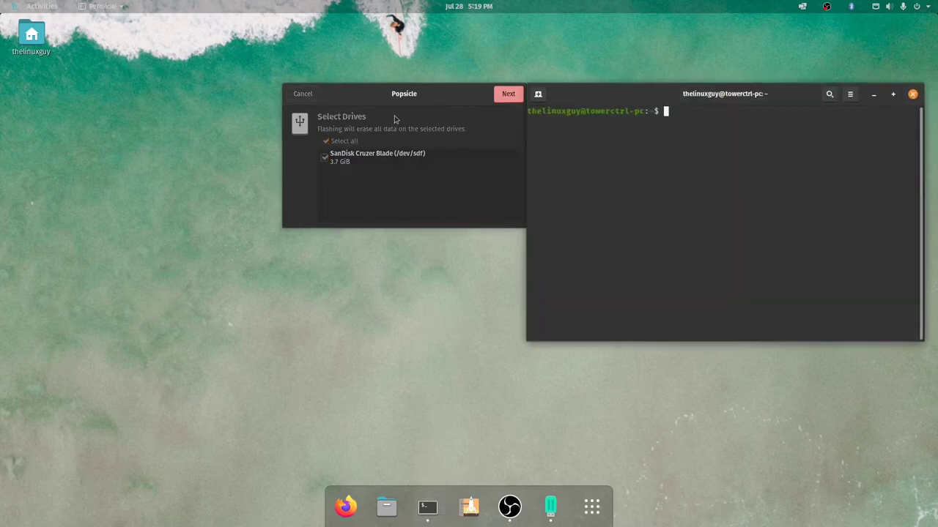
Run sudo fdisk -l and highlight the /dev/sdf1 partition and its 3.7G size
{"action": "type", "text": "sudo fdisk -l"}
{"action": "key", "text": "Return"}
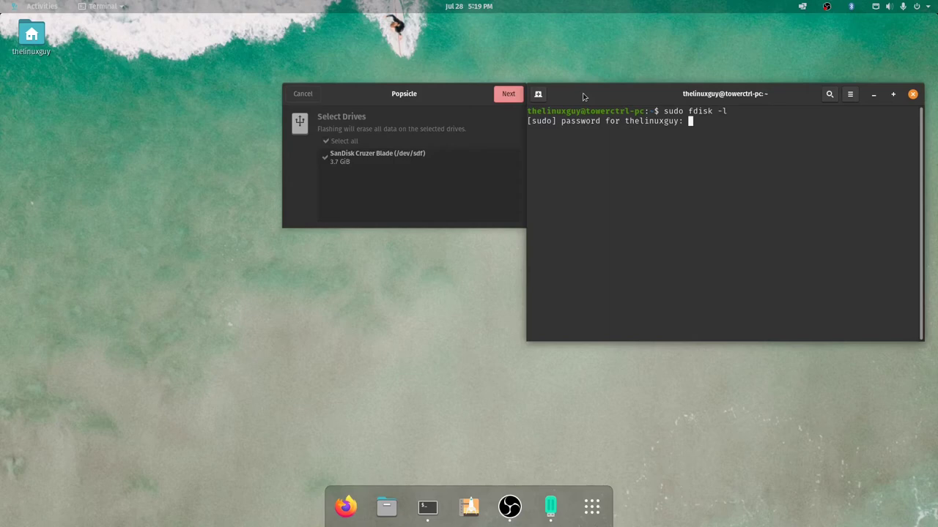
{"action": "key", "text": "Return"}
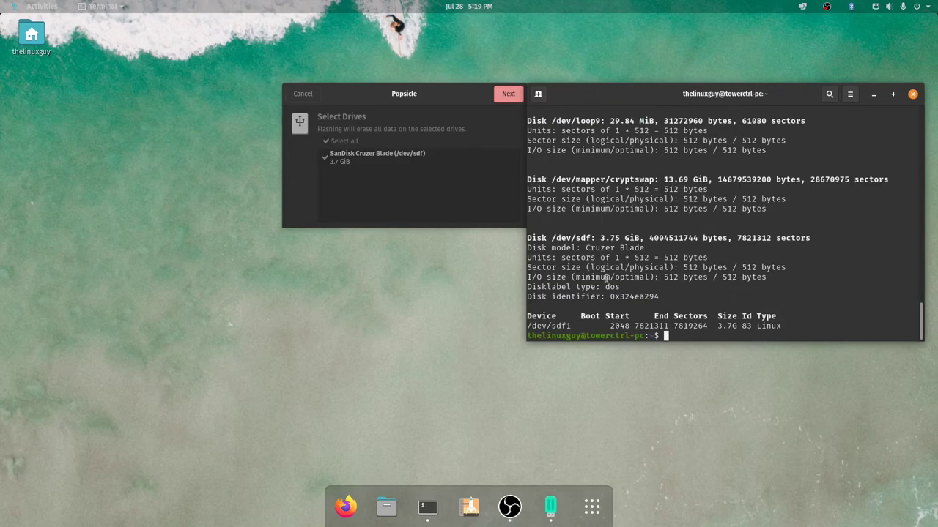
{"action": "left_click_drag", "start_coordinate": [780, 326], "coordinate": [528, 328]}
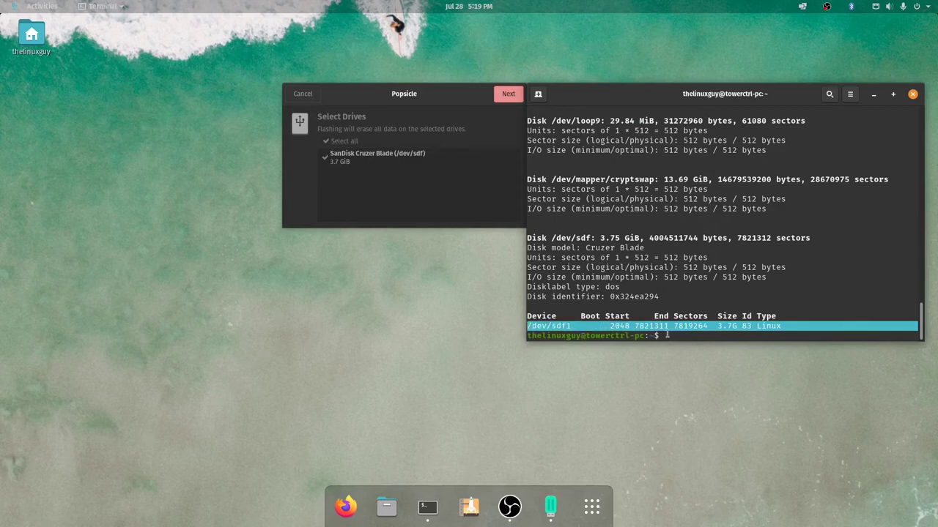
{"action": "left_click_drag", "start_coordinate": [717, 327], "coordinate": [737, 328]}
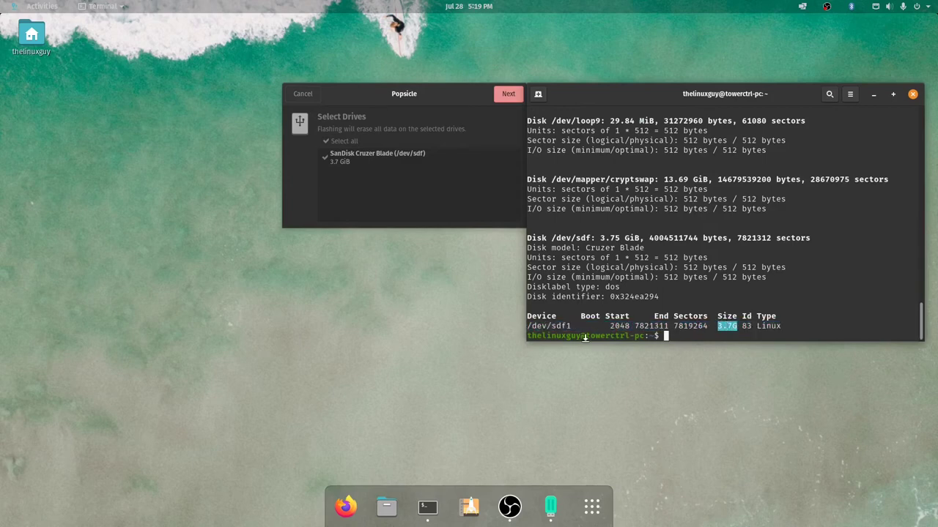
{"action": "left_click_drag", "start_coordinate": [569, 327], "coordinate": [527, 327]}
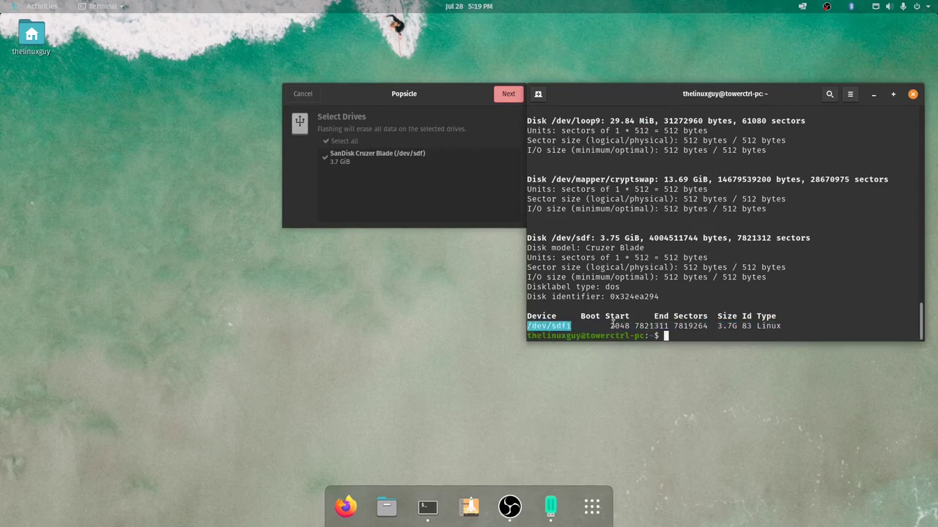
{"action": "left_click", "coordinate": [573, 328]}
Compare the sdf device in the listing against the drive shown in Popsicle
{"action": "left_click", "coordinate": [366, 183]}
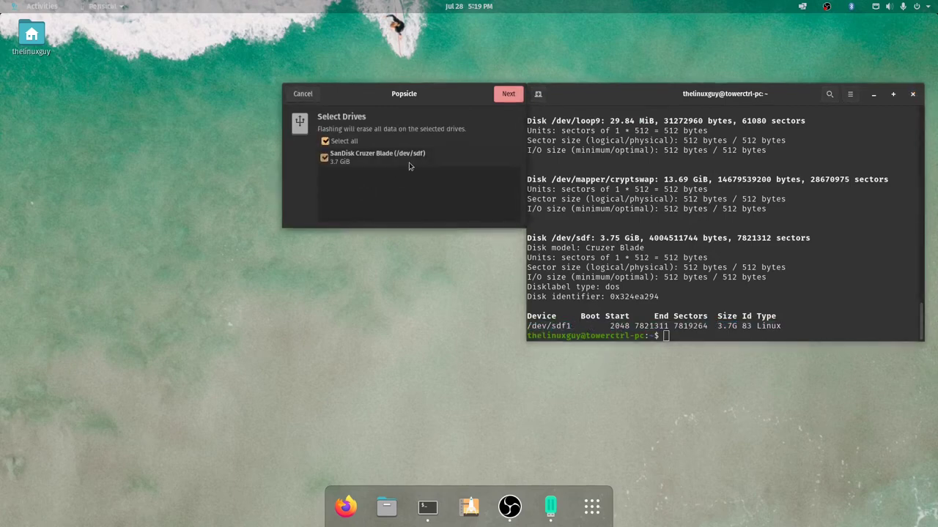
{"action": "left_click", "coordinate": [555, 328]}
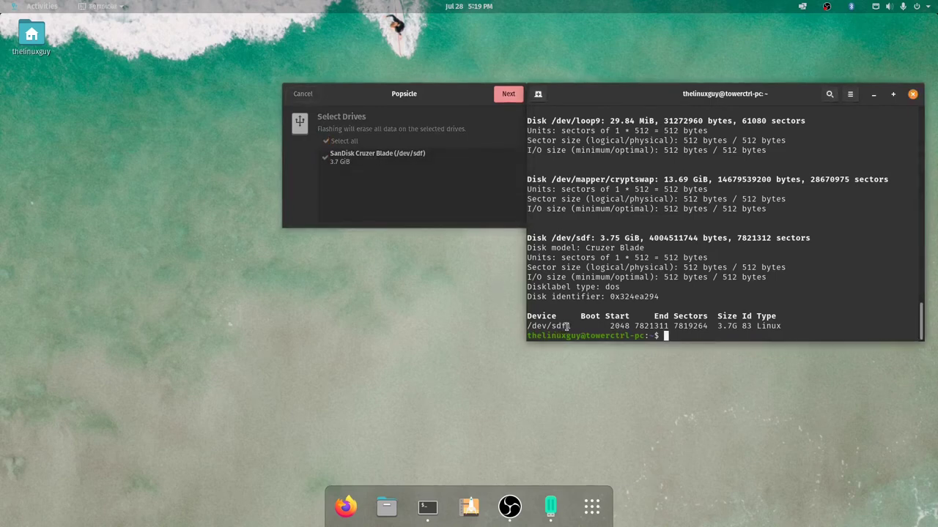
{"action": "left_click_drag", "start_coordinate": [567, 326], "coordinate": [550, 327]}
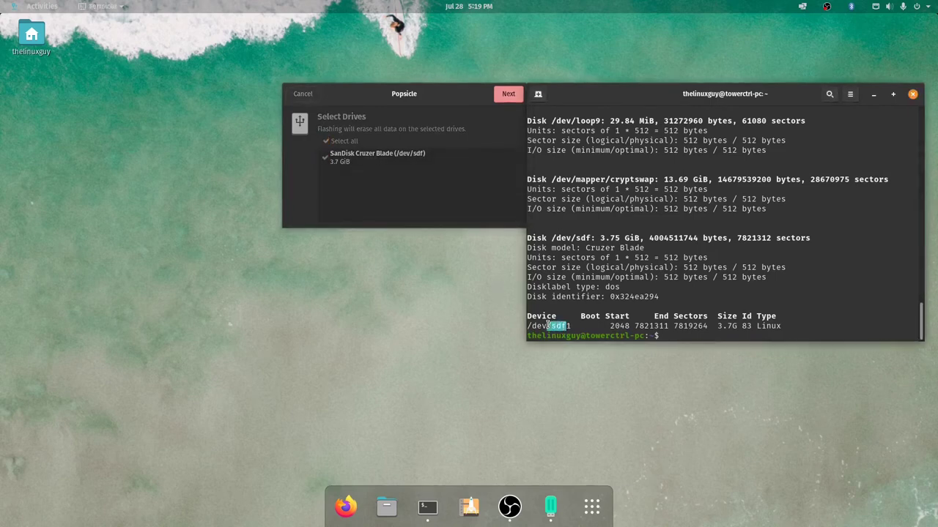
{"action": "left_click", "coordinate": [424, 173]}
{"action": "left_click", "coordinate": [675, 330]}
Check the sde partition rows, recheck /dev/sdf1, and close the terminal
{"action": "scroll", "coordinate": [601, 322], "scroll_direction": "up", "scroll_amount": 5}
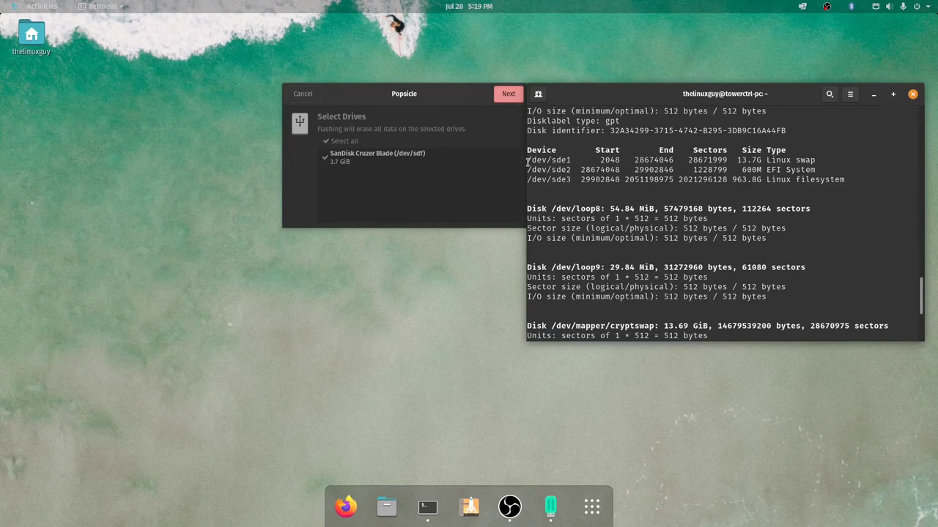
{"action": "left_click_drag", "start_coordinate": [527, 160], "coordinate": [583, 179]}
{"action": "left_click", "coordinate": [579, 177]}
{"action": "scroll", "coordinate": [615, 209], "scroll_direction": "down", "scroll_amount": 5}
{"action": "left_click_drag", "start_coordinate": [571, 326], "coordinate": [543, 325]}
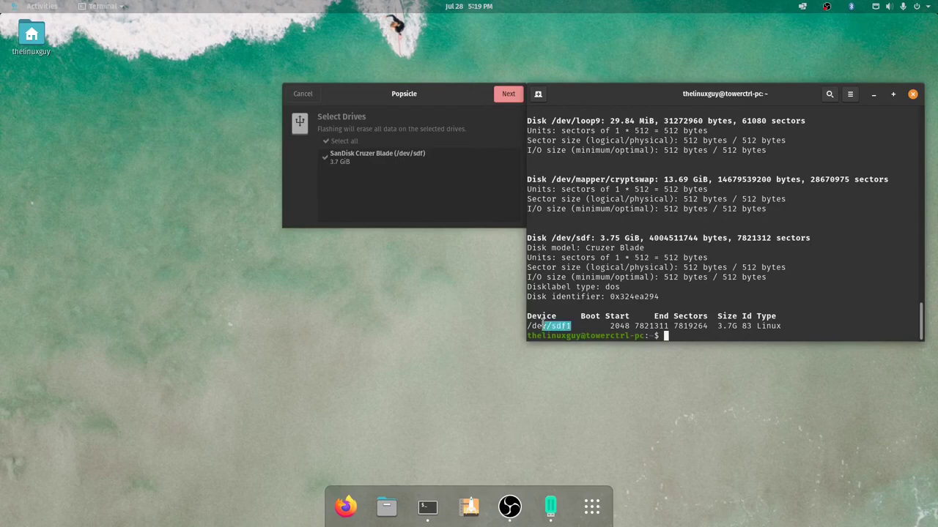
{"action": "left_click", "coordinate": [564, 324]}
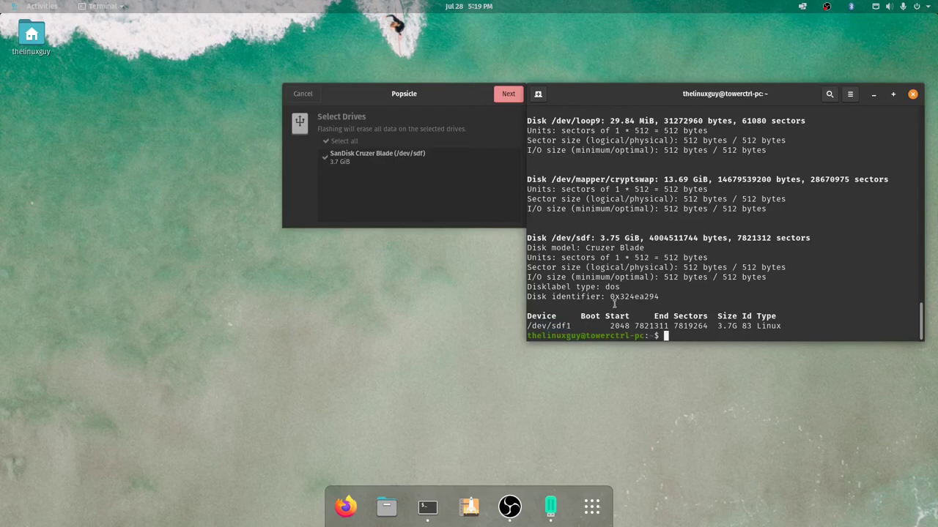
{"action": "left_click", "coordinate": [912, 95]}
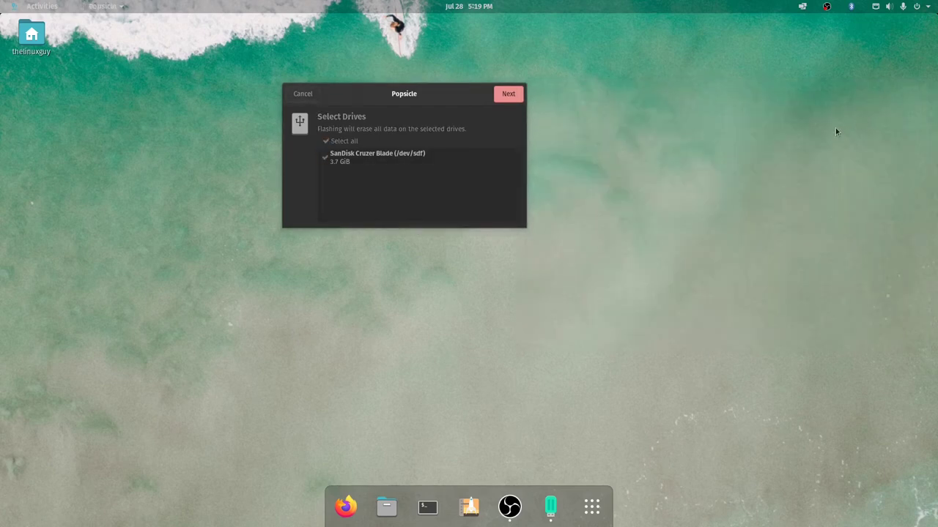
Launch GParted from an Activities search, authorising it with the account password
{"action": "key", "text": "super"}
{"action": "type", "text": "gparted"}
{"action": "key", "text": "Return"}
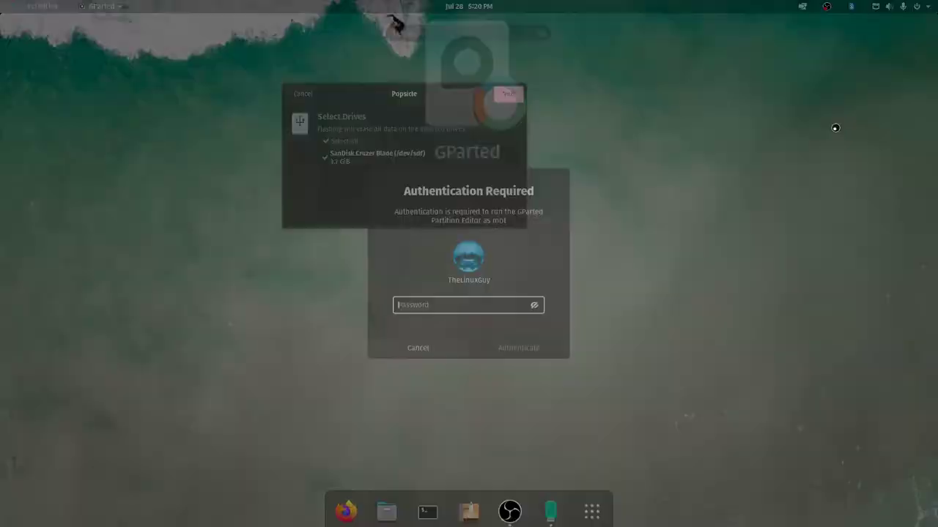
{"action": "type", "text": "**************"}
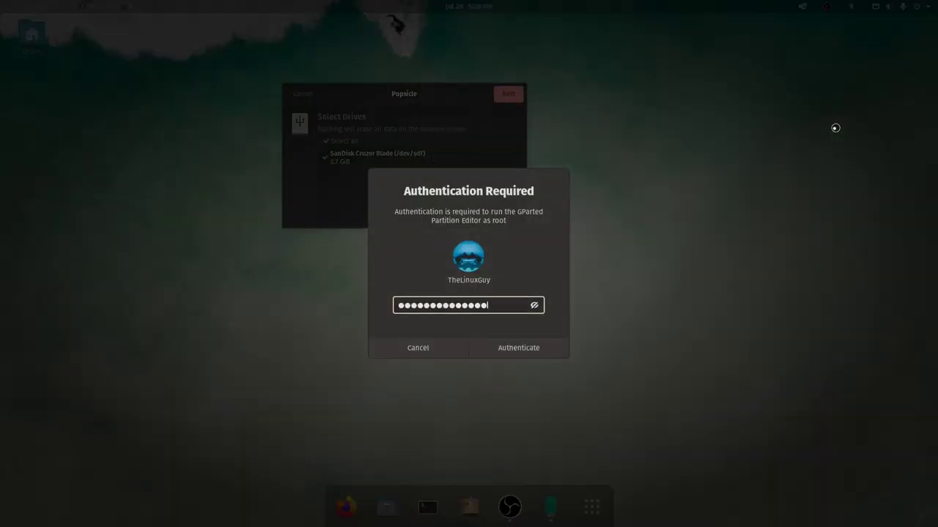
{"action": "type", "text": "**"}
{"action": "key", "text": "Return"}
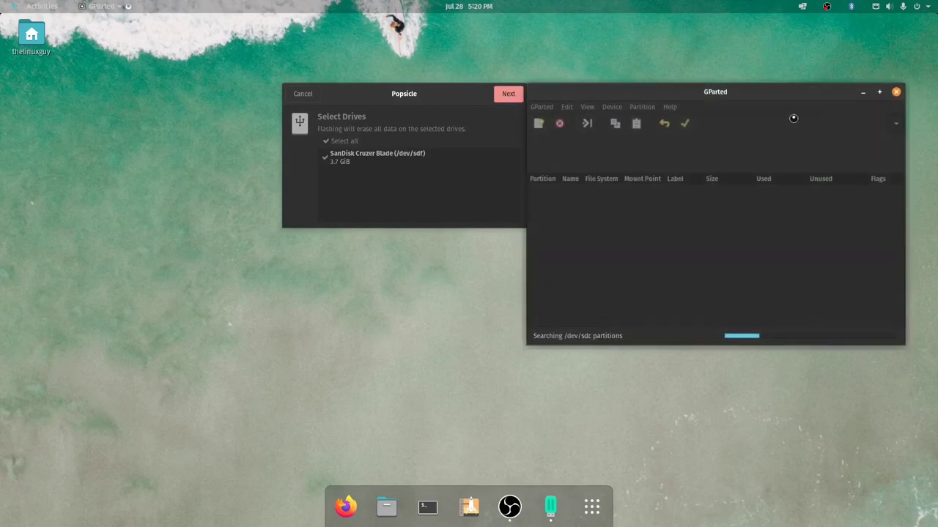
Select /dev/sdf to confirm its single 3.73 GiB ext4 partition, then close GParted
{"action": "left_click", "coordinate": [870, 124]}
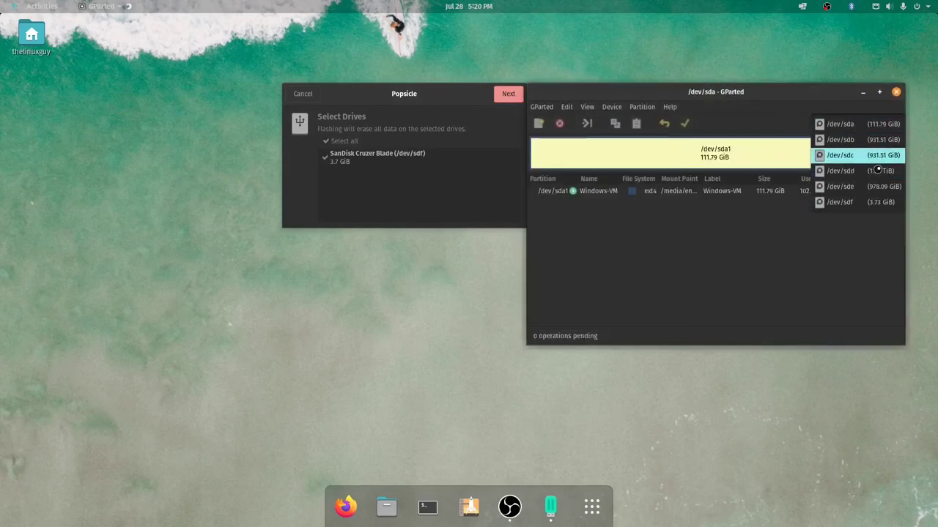
{"action": "left_click", "coordinate": [850, 209]}
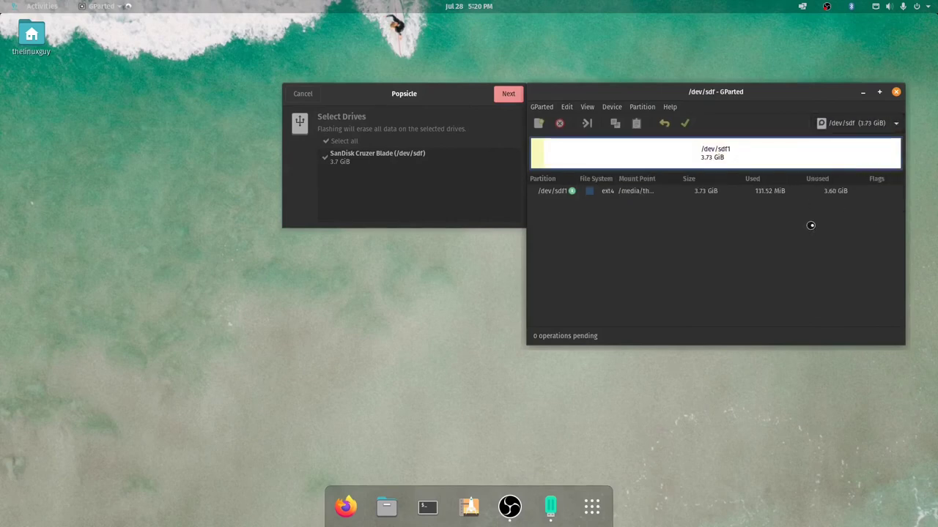
{"action": "left_click", "coordinate": [892, 91]}
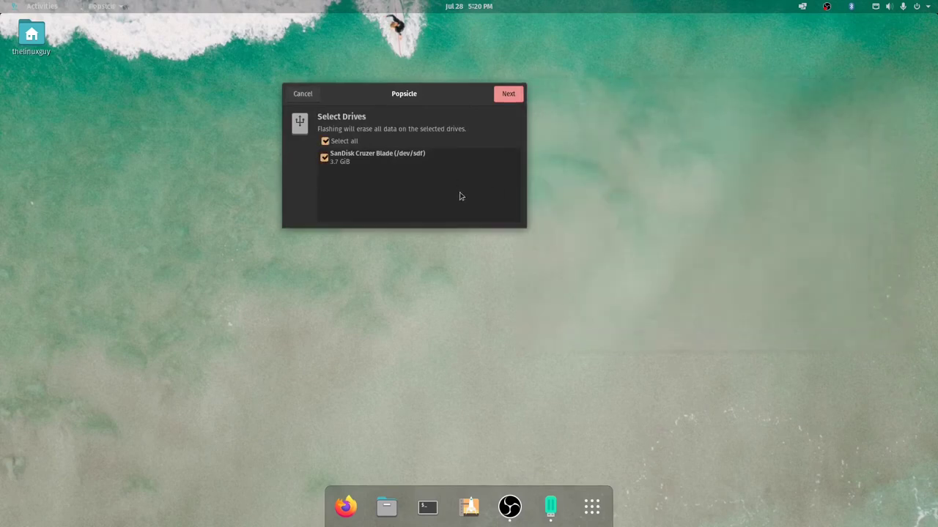
Flash the ISO to the Cruzer Blade, wait for Flashing Completed, and dismiss Popsicle
{"action": "left_click", "coordinate": [507, 94]}
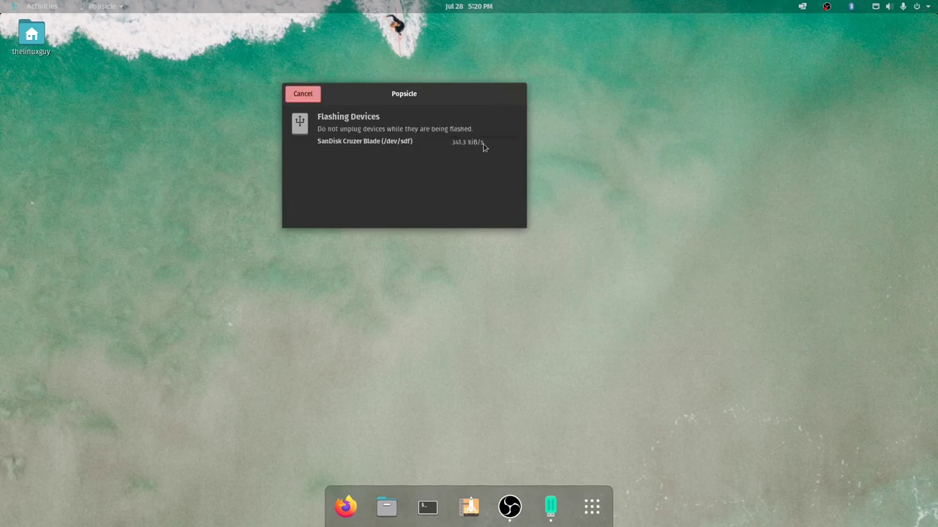
{"action": "left_click_drag", "start_coordinate": [432, 98], "coordinate": [468, 105]}
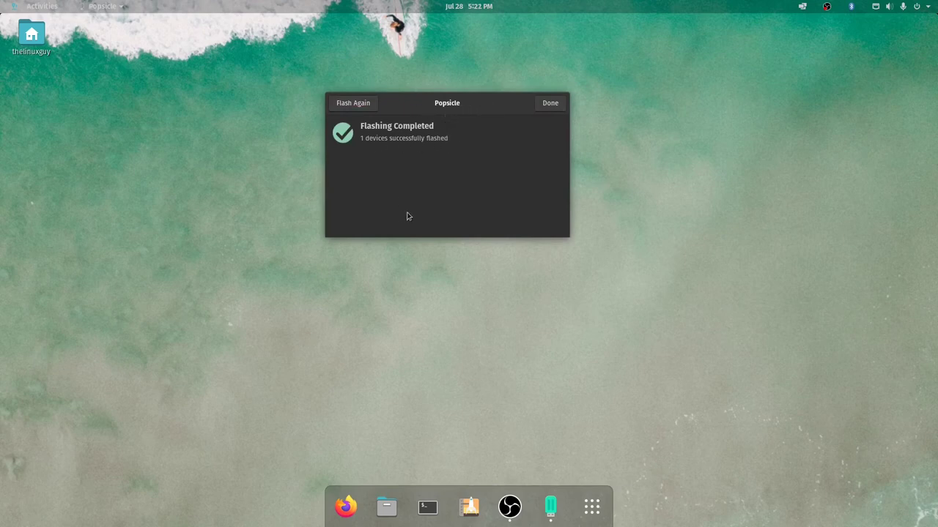
{"action": "left_click", "coordinate": [542, 106]}
Browse the Ubuntu-Server 20.04 LTS amd64 drive in Files, listing boot, casper, EFI and md5sum.txt
{"action": "left_click", "coordinate": [405, 505]}
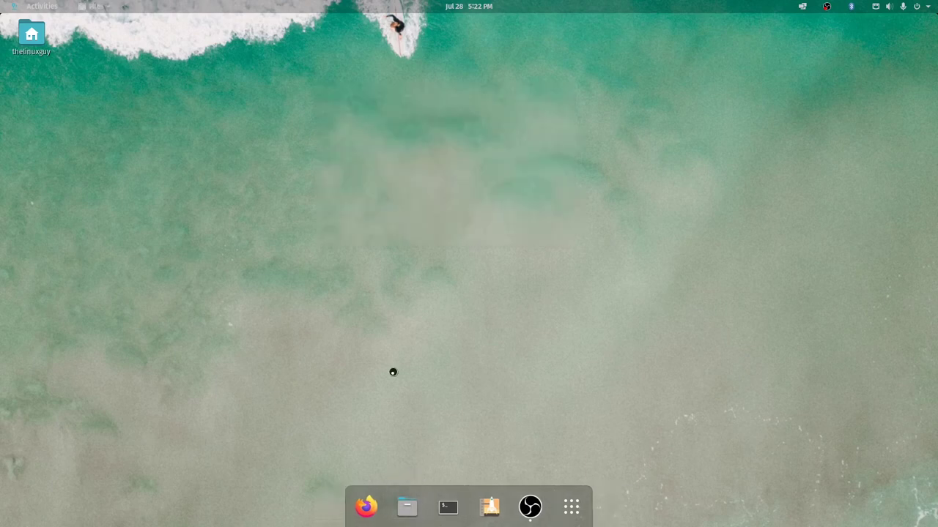
{"action": "double_click", "coordinate": [260, 120]}
{"action": "left_click", "coordinate": [77, 296]}
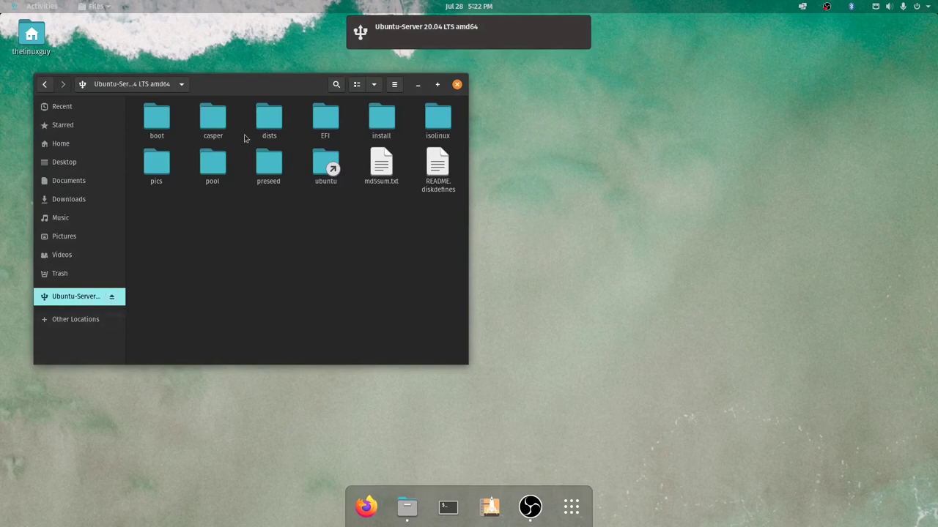
{"action": "left_click_drag", "start_coordinate": [245, 88], "coordinate": [375, 90]}
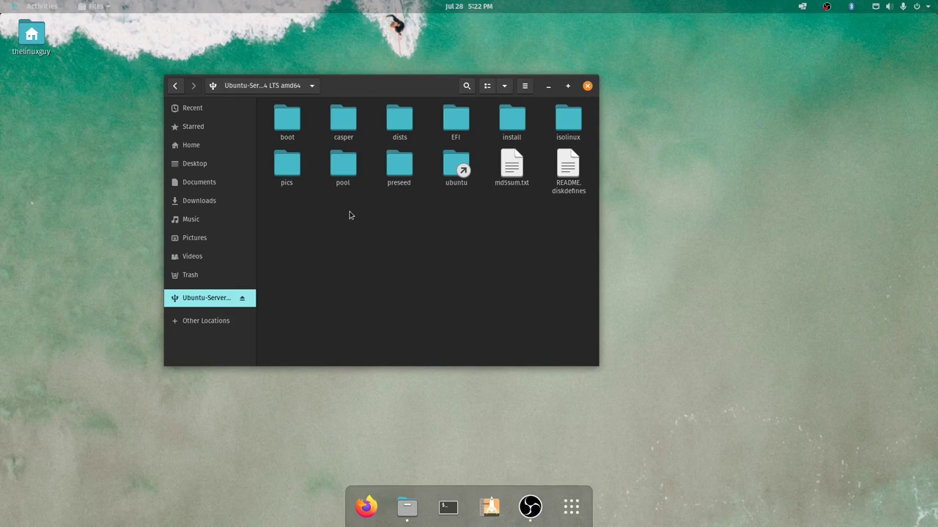
{"action": "left_click_drag", "start_coordinate": [412, 94], "coordinate": [388, 132]}
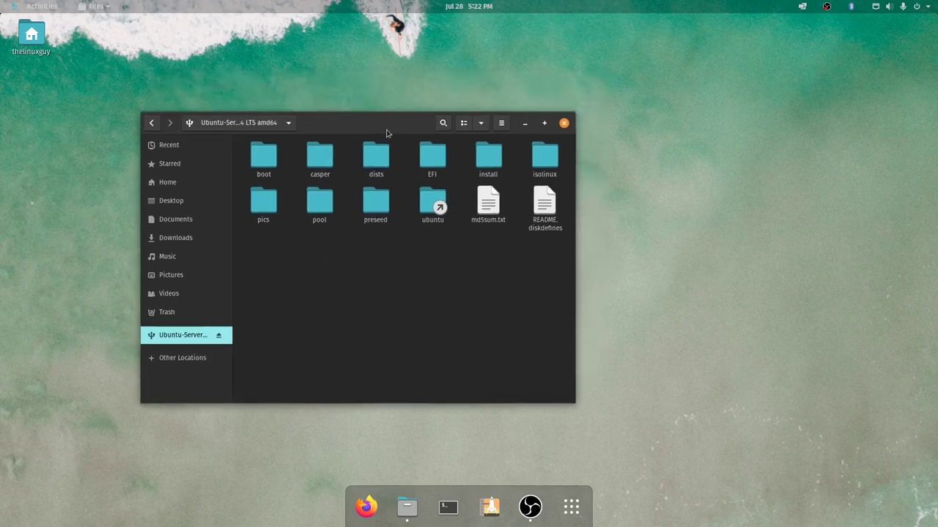